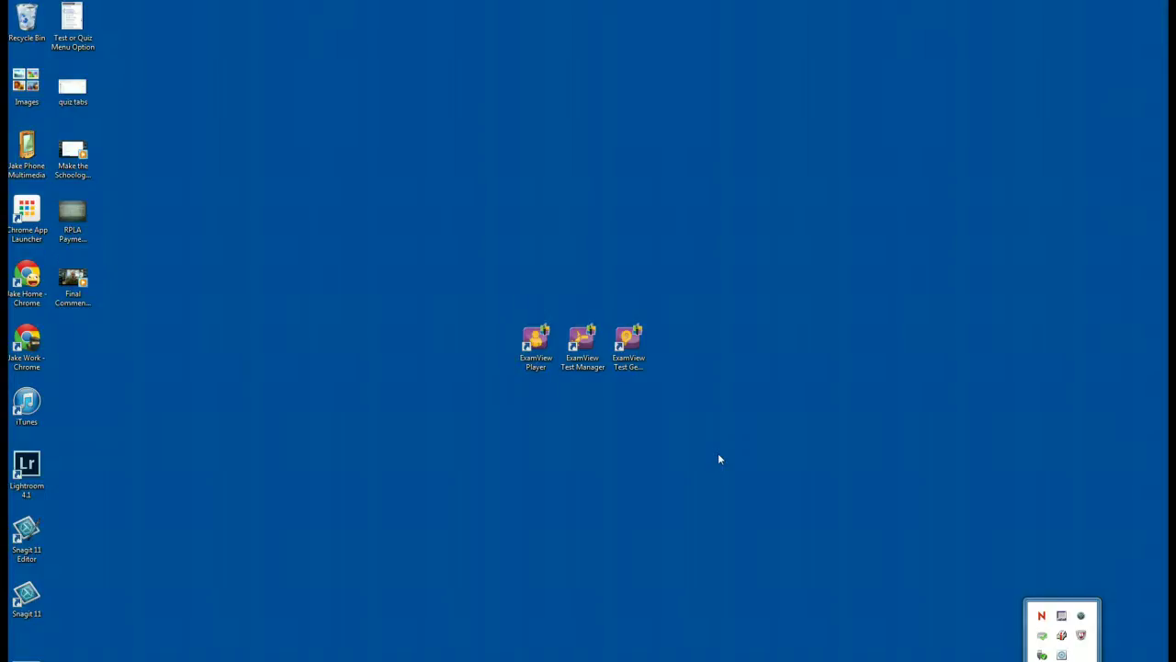
# Launch ExamView Test Generator from the desktop
pyautogui.click(641, 364)
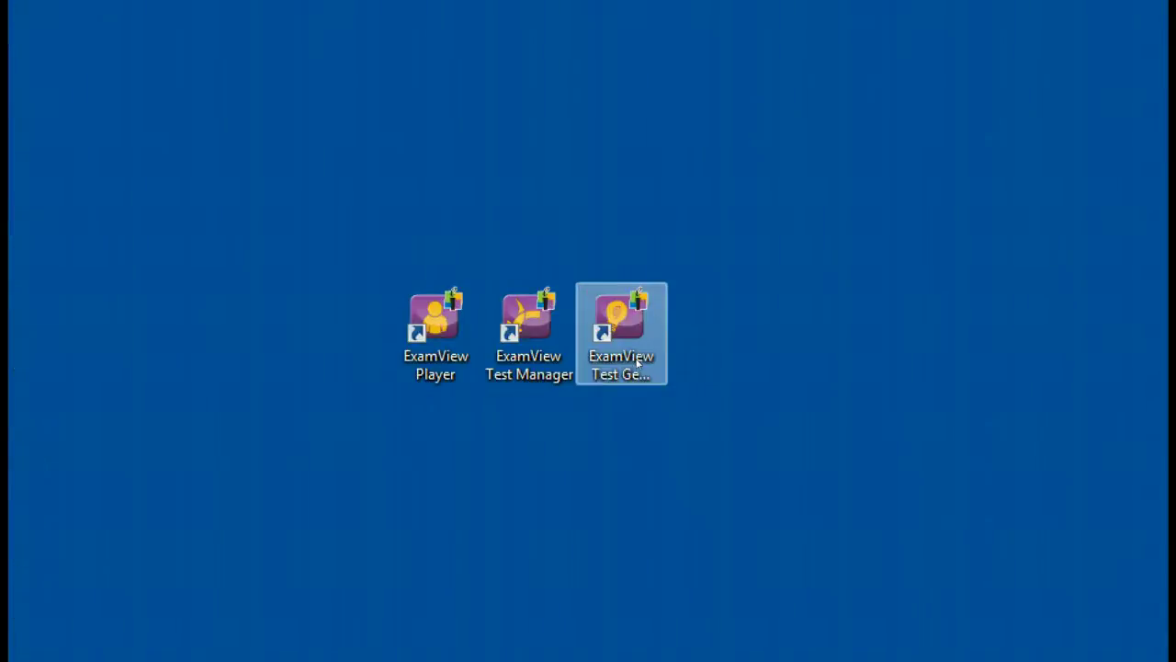
pyautogui.doubleClick(637, 372)
pyautogui.doubleClick(642, 375)
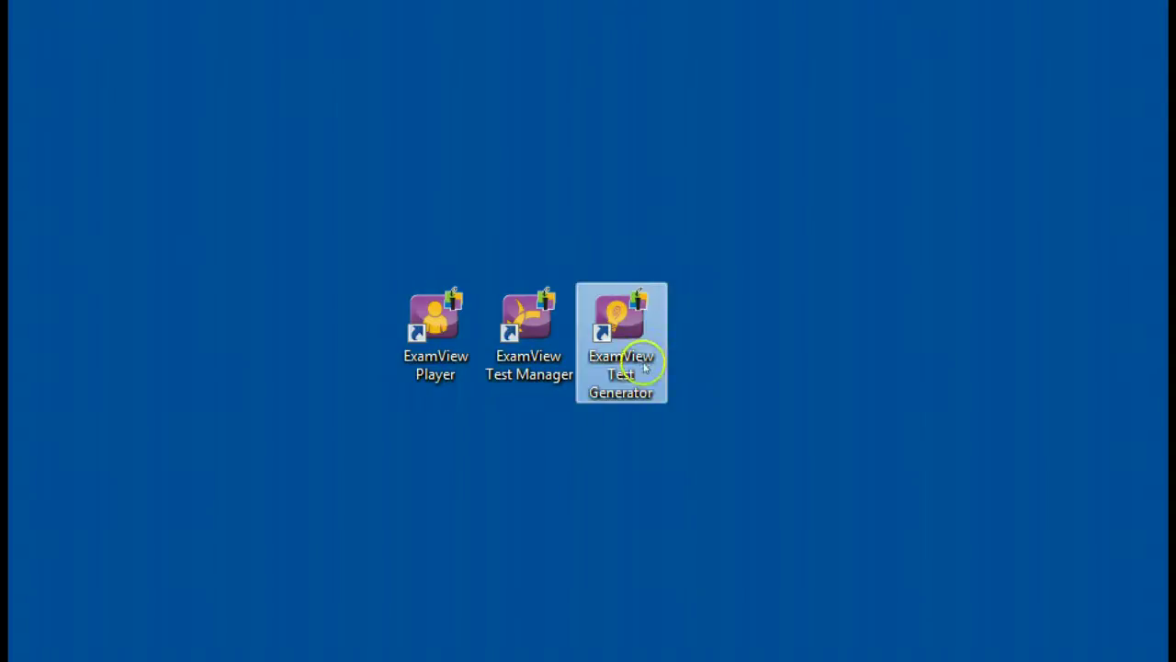
pyautogui.doubleClick(640, 398)
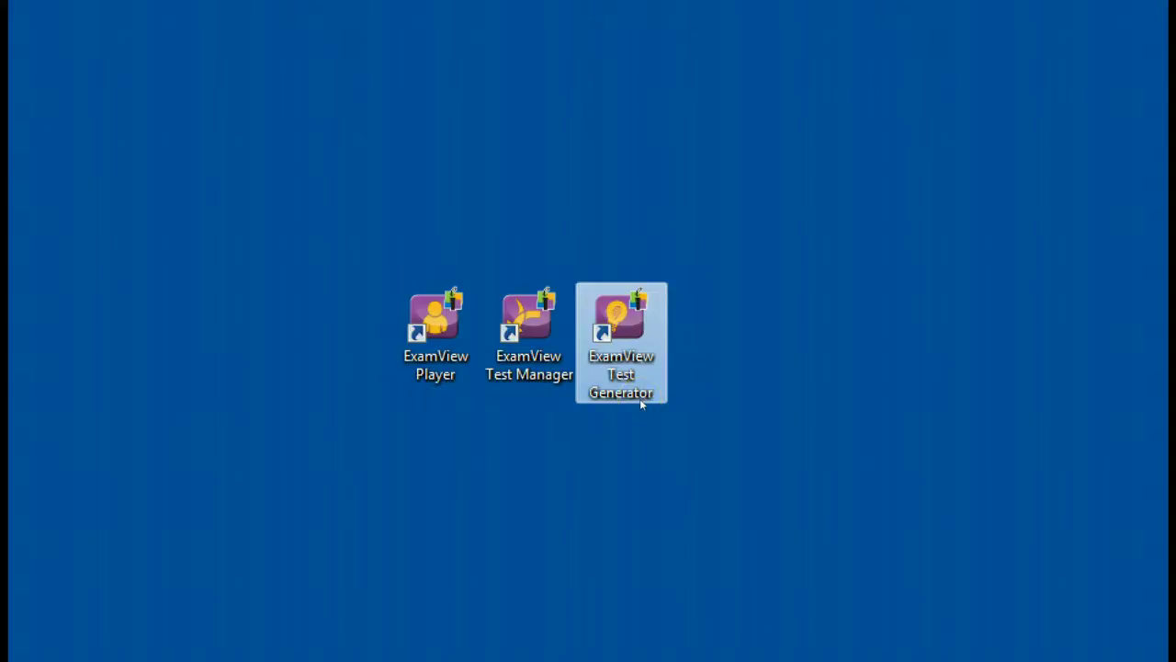
pyautogui.doubleClick(625, 409)
pyautogui.doubleClick(622, 345)
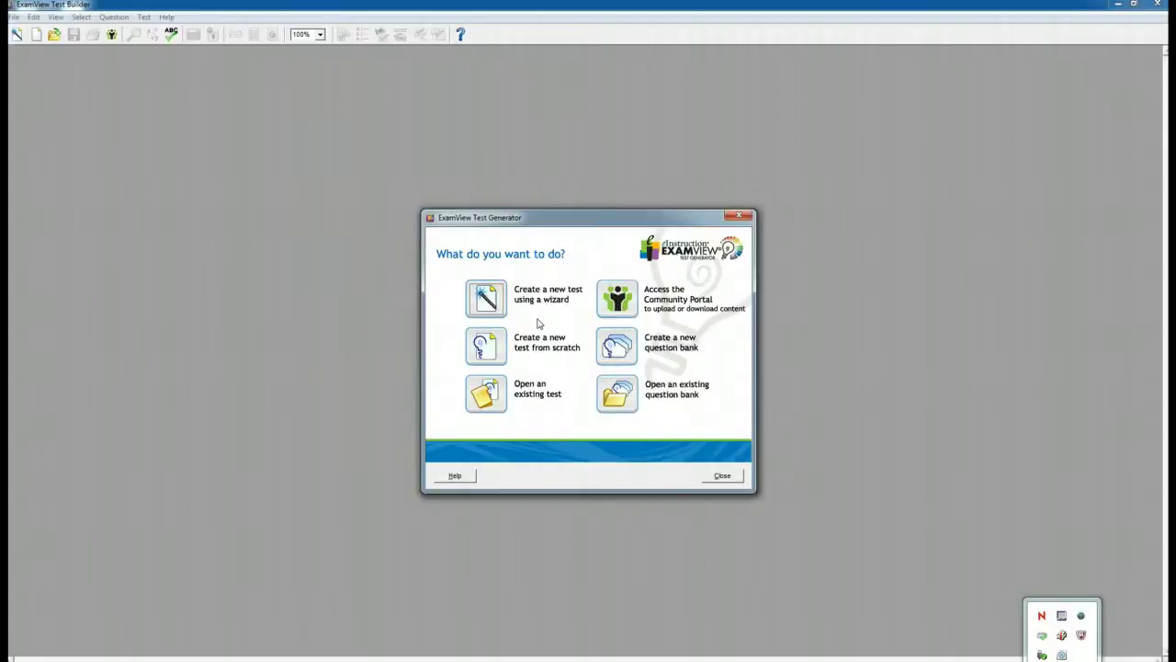
# Start a new test with the QuickTest Wizard and title it "Online Course Oct13 Quiz"
pyautogui.click(440, 309)
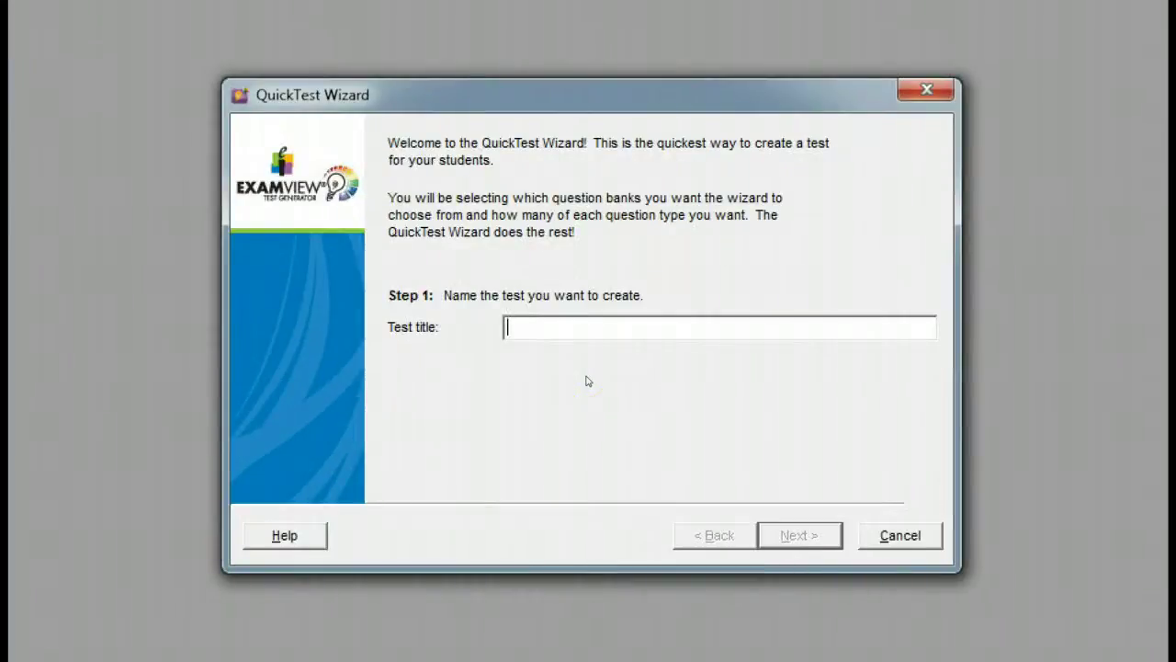
pyautogui.write('Online Course Oct1')
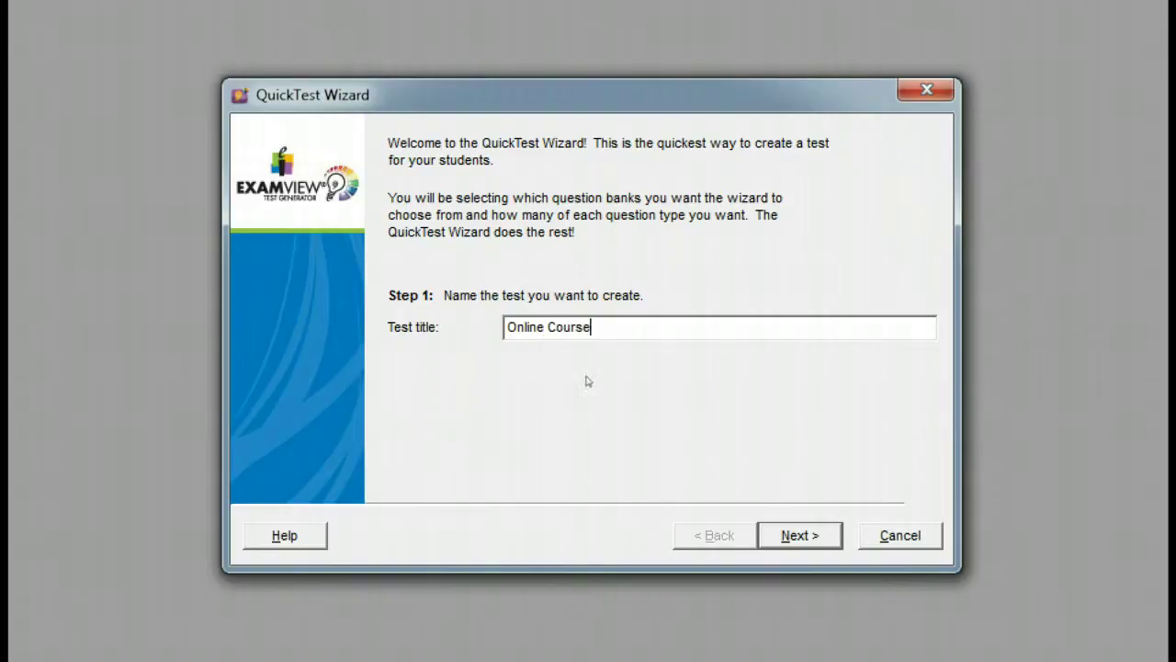
pyautogui.write('3 Quiz')
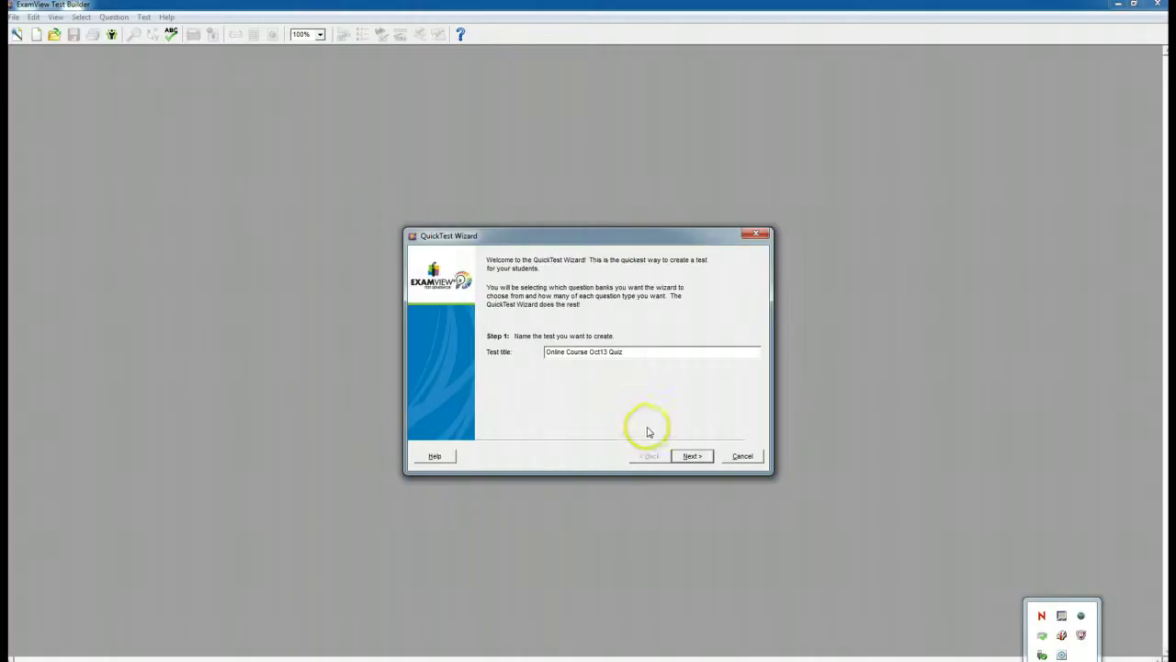
pyautogui.click(692, 457)
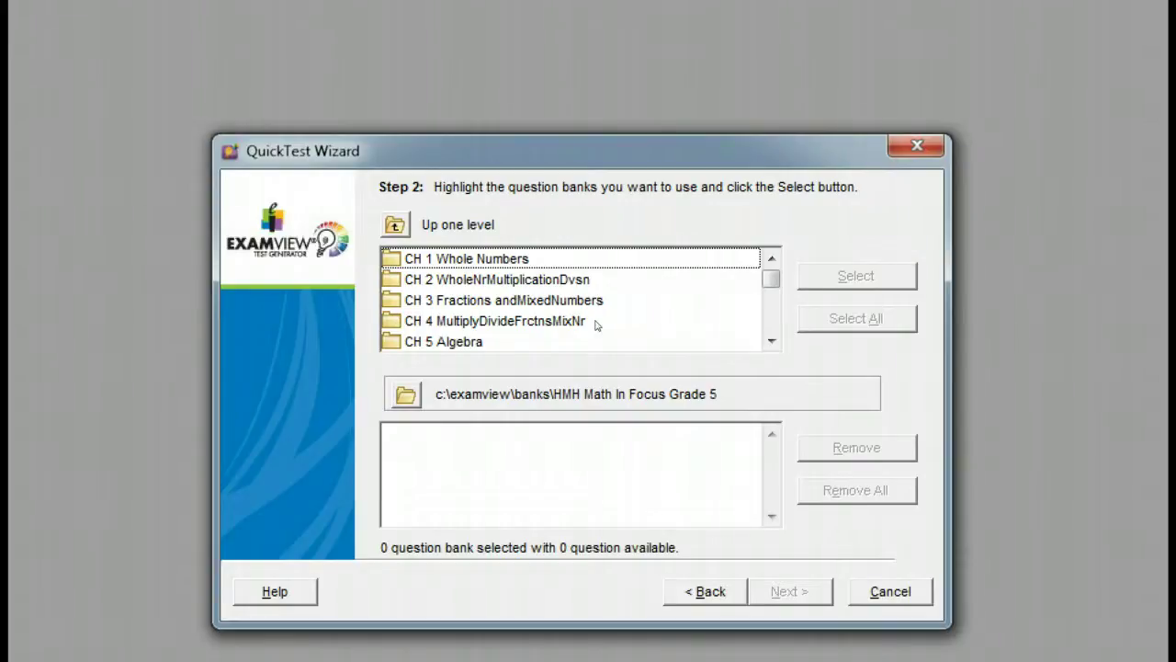
# From the CH 5 Algebra folder, add the question banks CC.5.OA.1_Grouping Symbols and CC.5.OA.2_Numerical expressions to the test
pyautogui.click(528, 337)
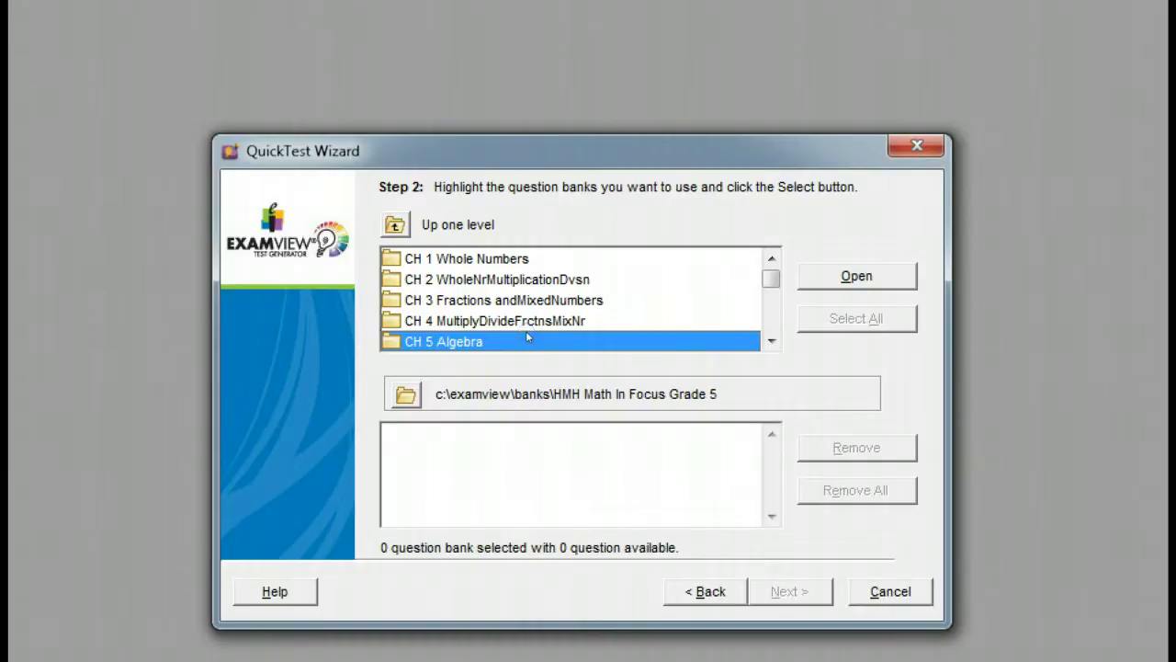
pyautogui.click(806, 285)
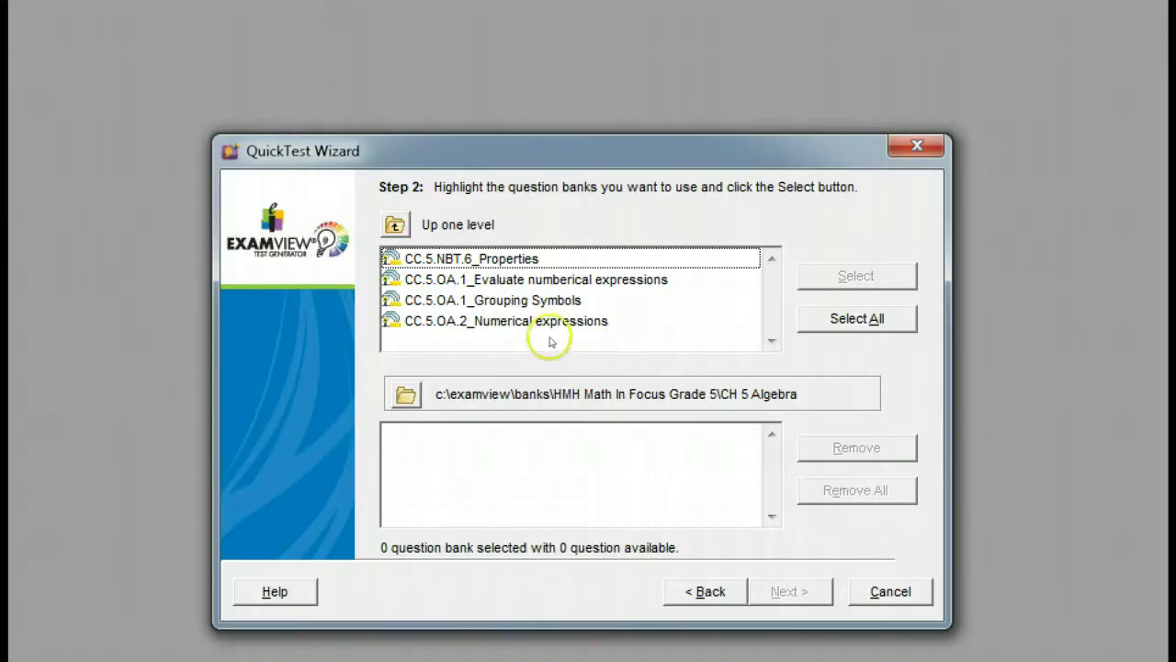
pyautogui.click(555, 301)
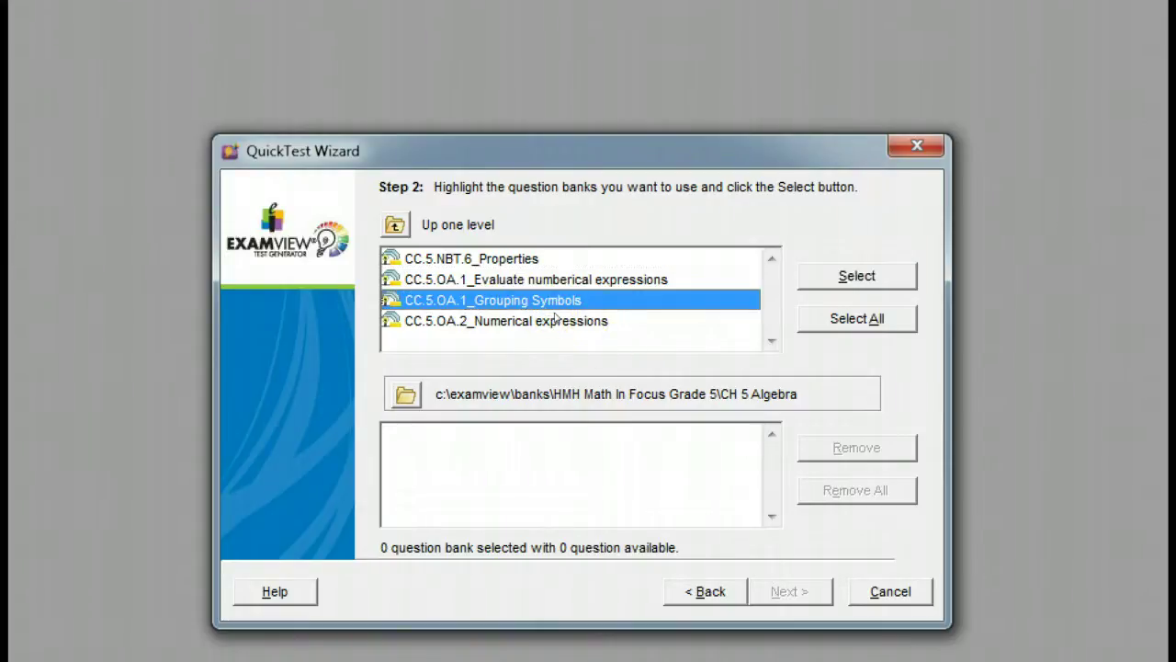
pyautogui.doubleClick(719, 301)
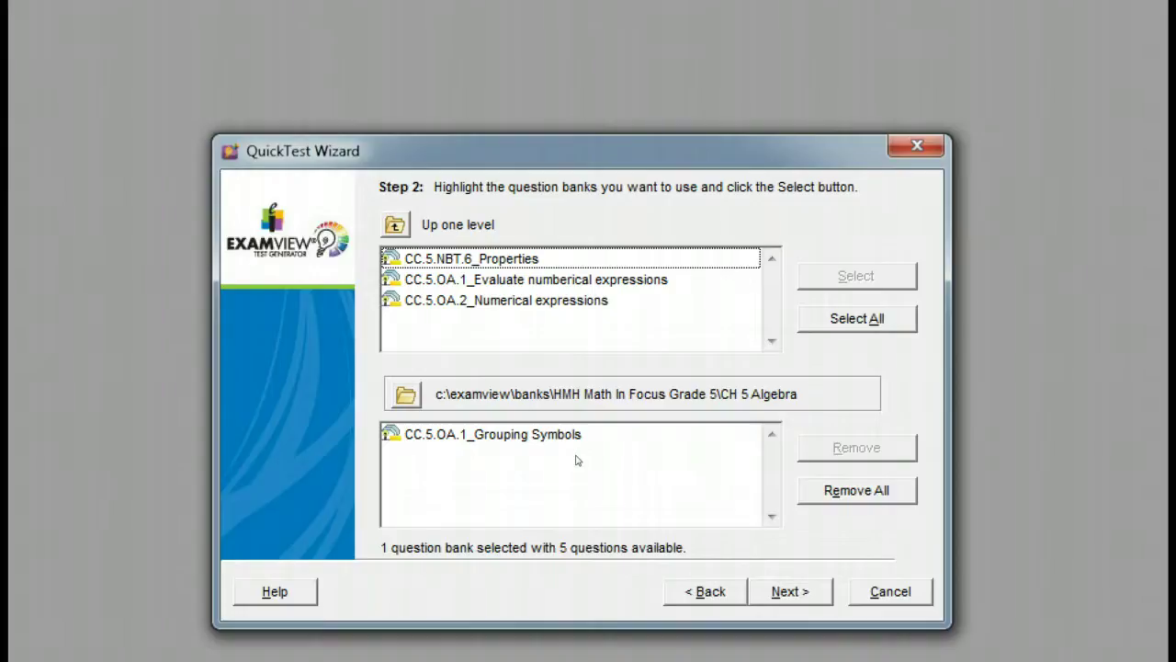
pyautogui.click(561, 311)
pyautogui.doubleClick(737, 302)
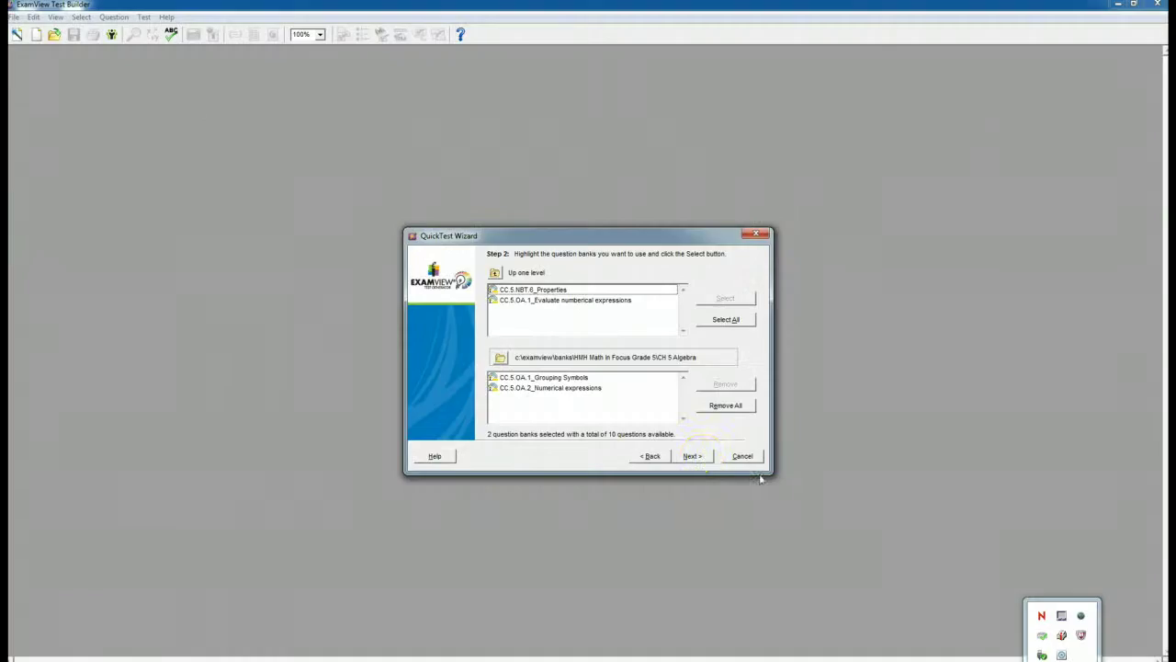
pyautogui.click(791, 591)
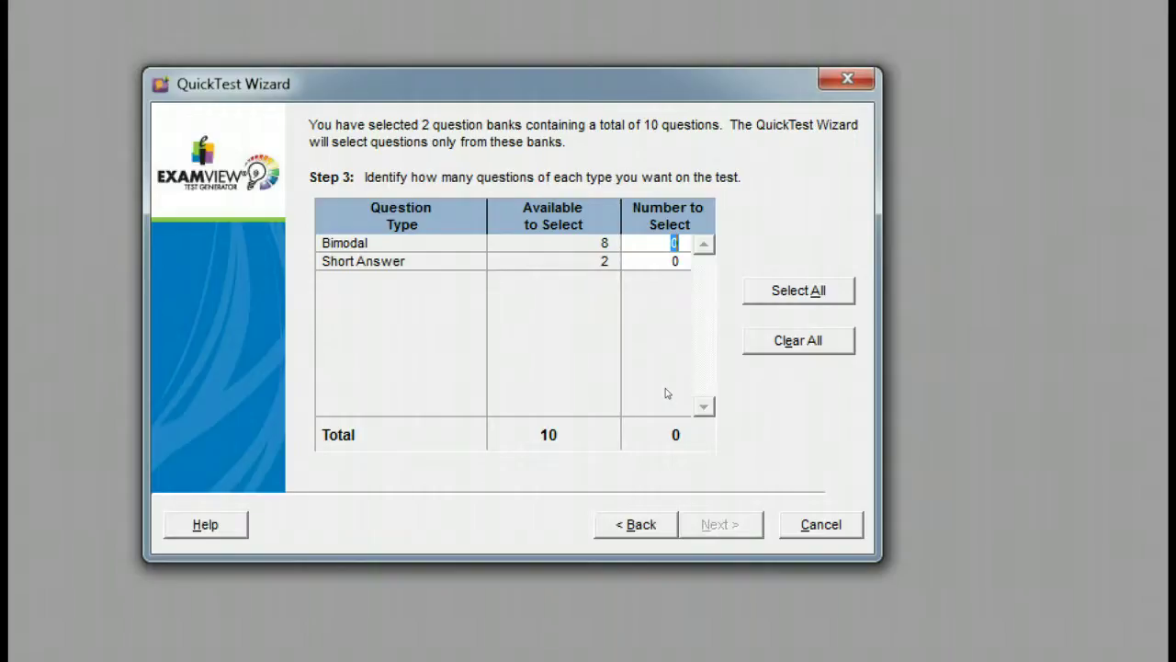
# Set the test to use 8 Bimodal and 2 Short Answer questions, and finish the wizard to generate it
pyautogui.write('8')
pyautogui.press('Tab')
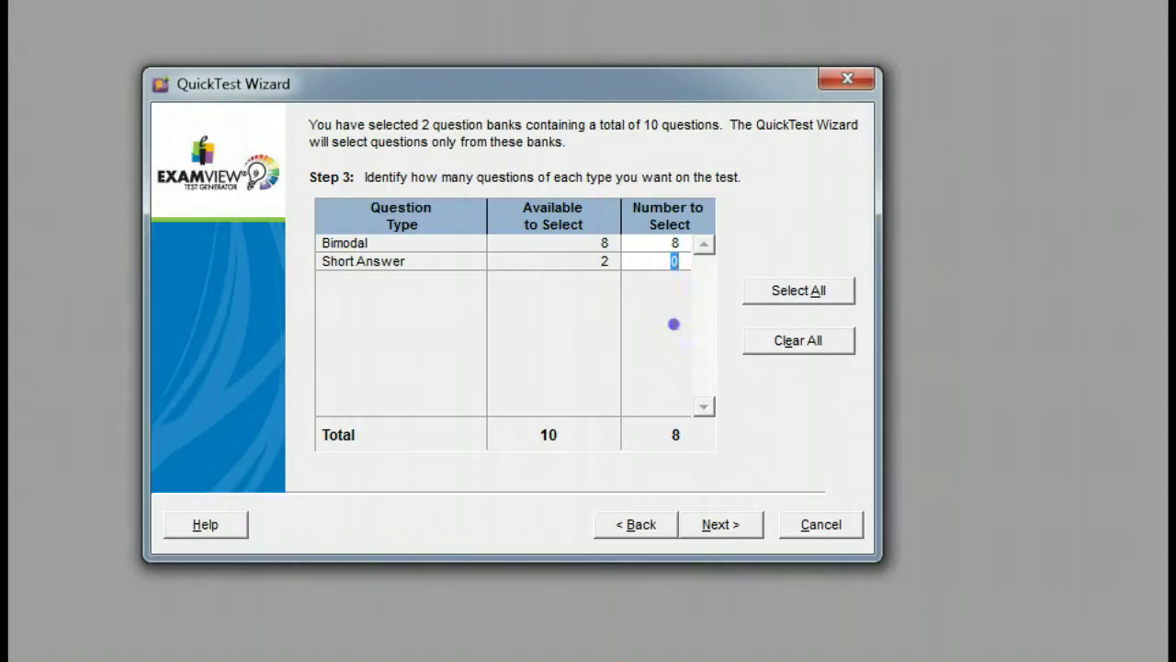
pyautogui.write('2')
pyautogui.click(631, 328)
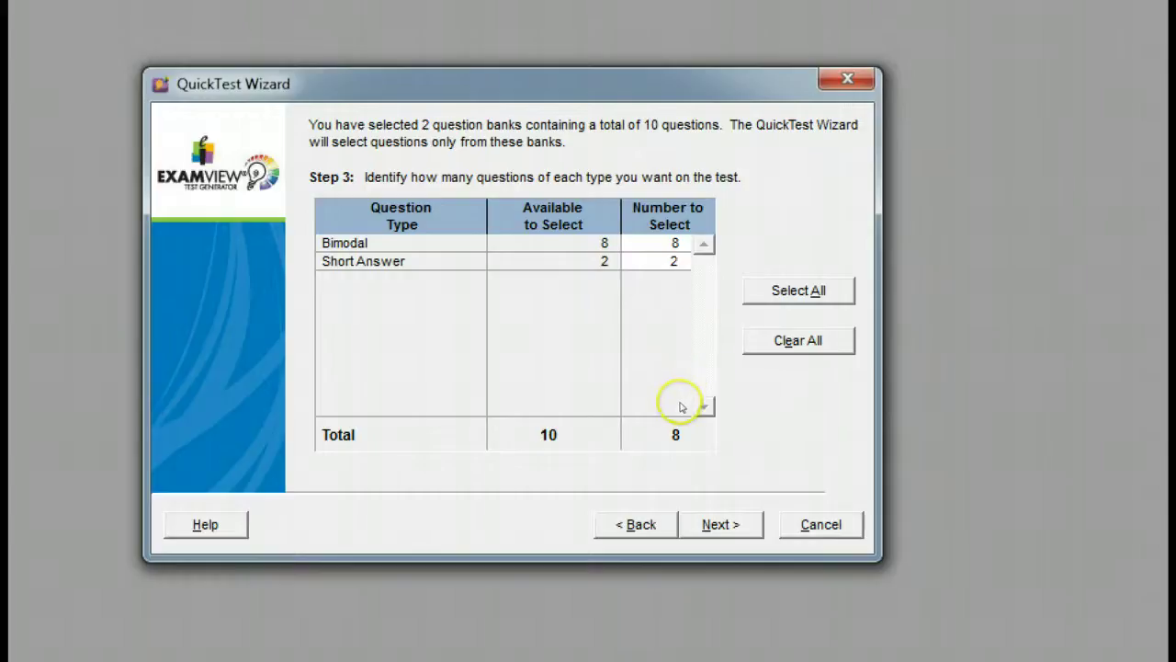
pyautogui.press('Up')
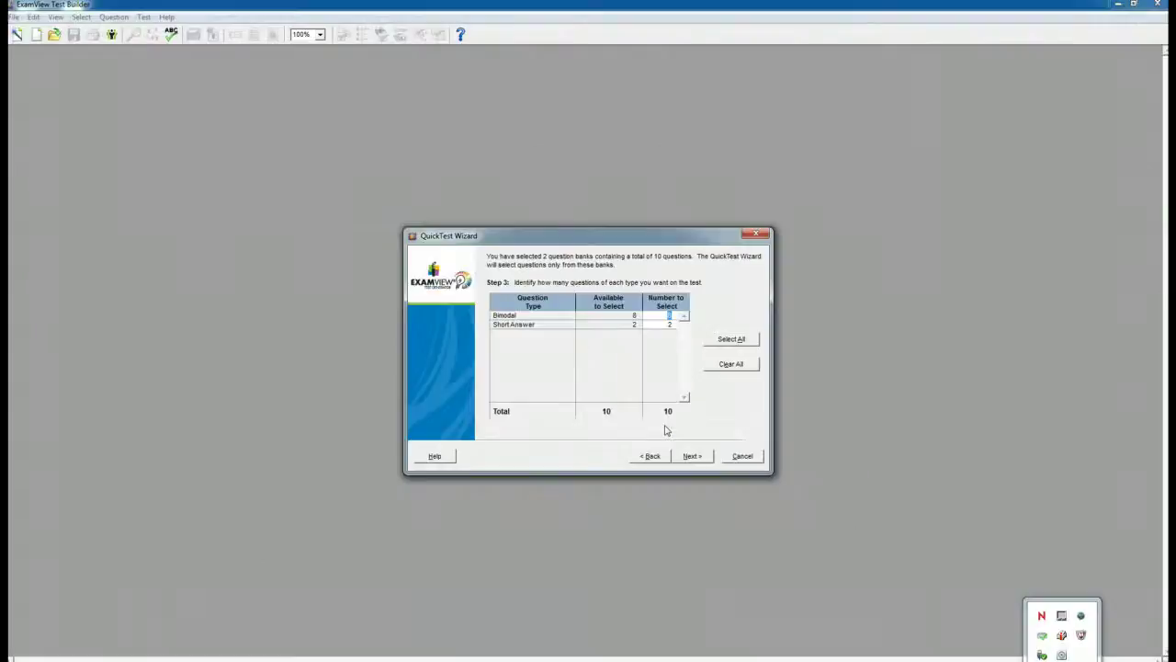
pyautogui.click(689, 455)
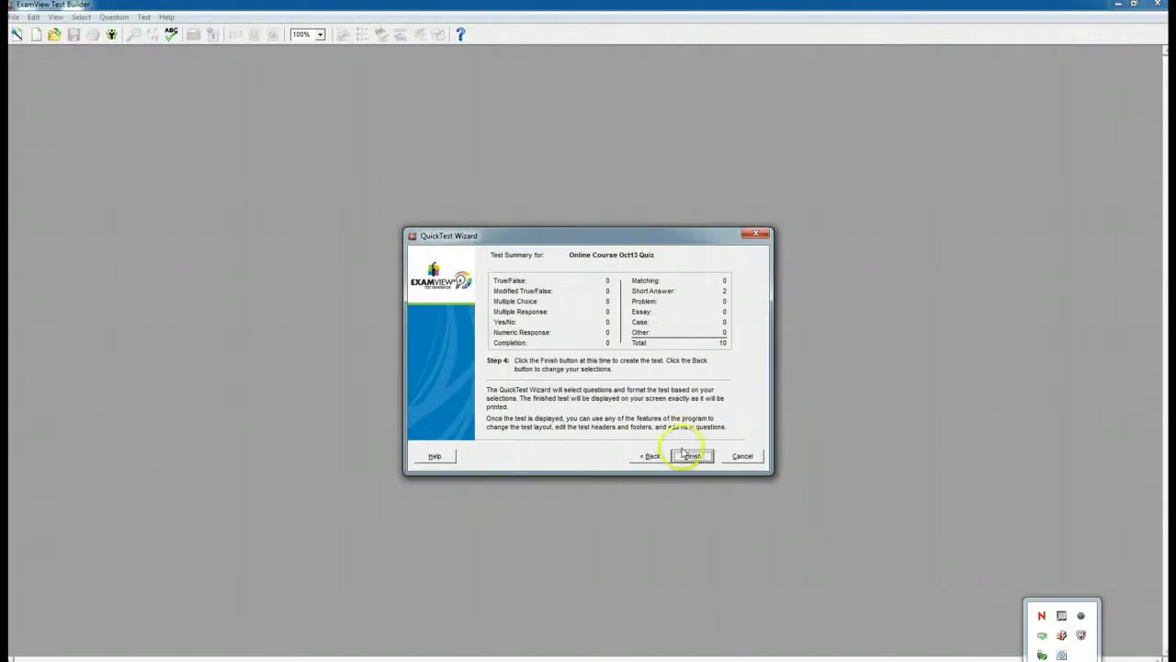
pyautogui.click(694, 457)
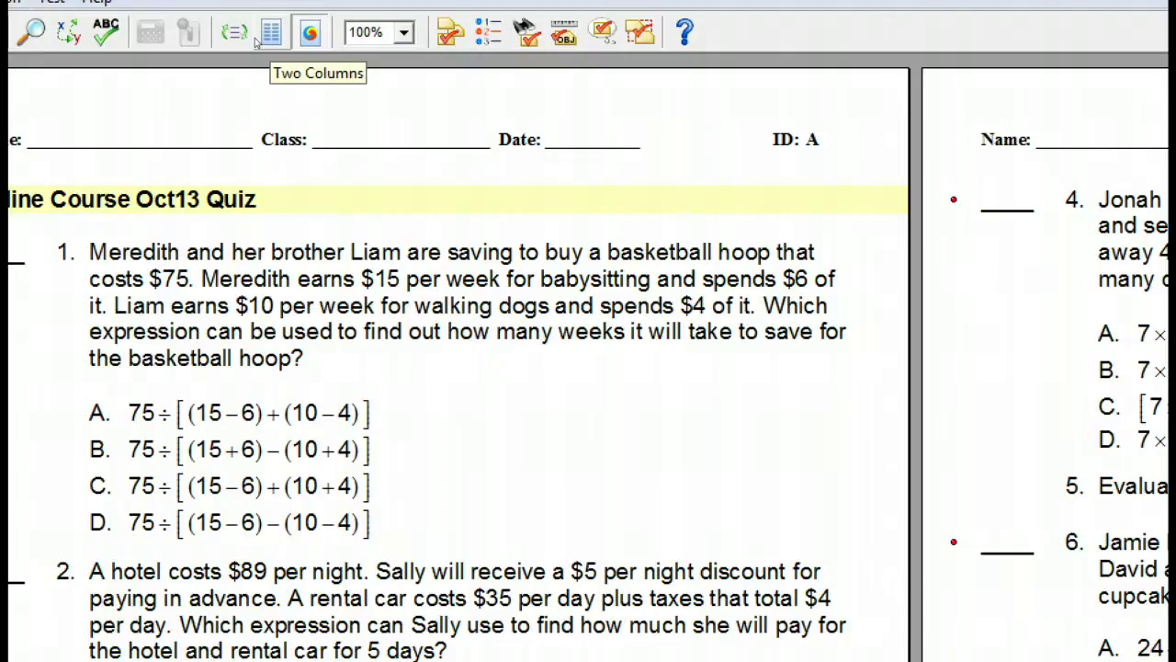
# Look through the generated quiz's questions and its answer section
pyautogui.click(166, 43)
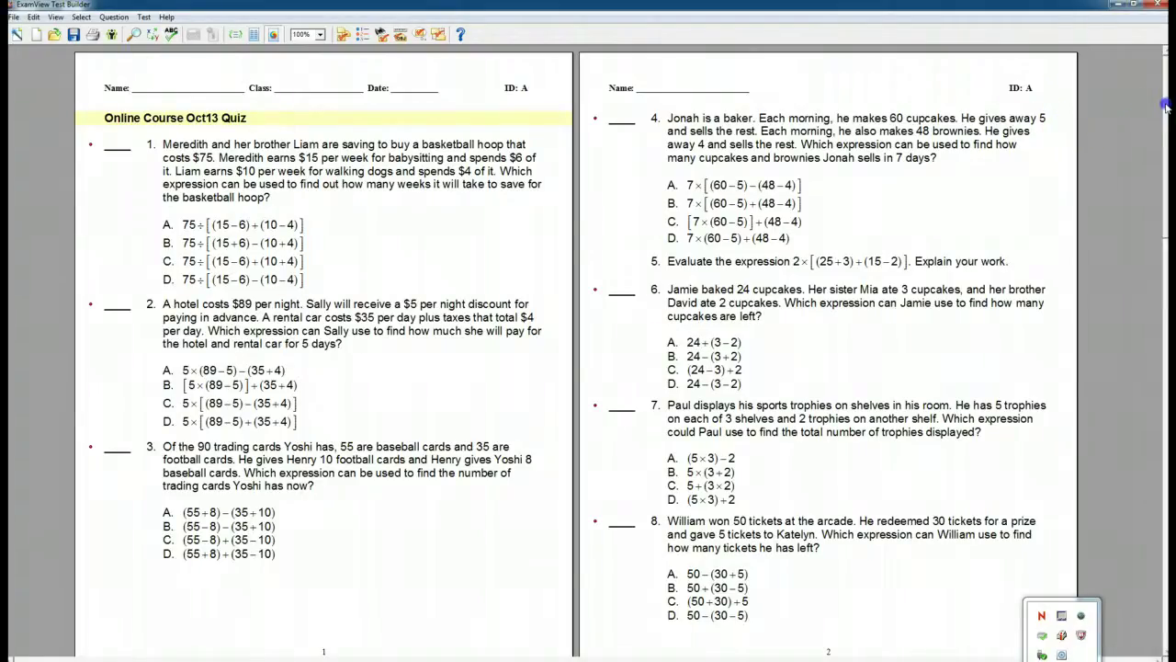
pyautogui.moveTo(1164, 106); pyautogui.dragTo(1150, 275)
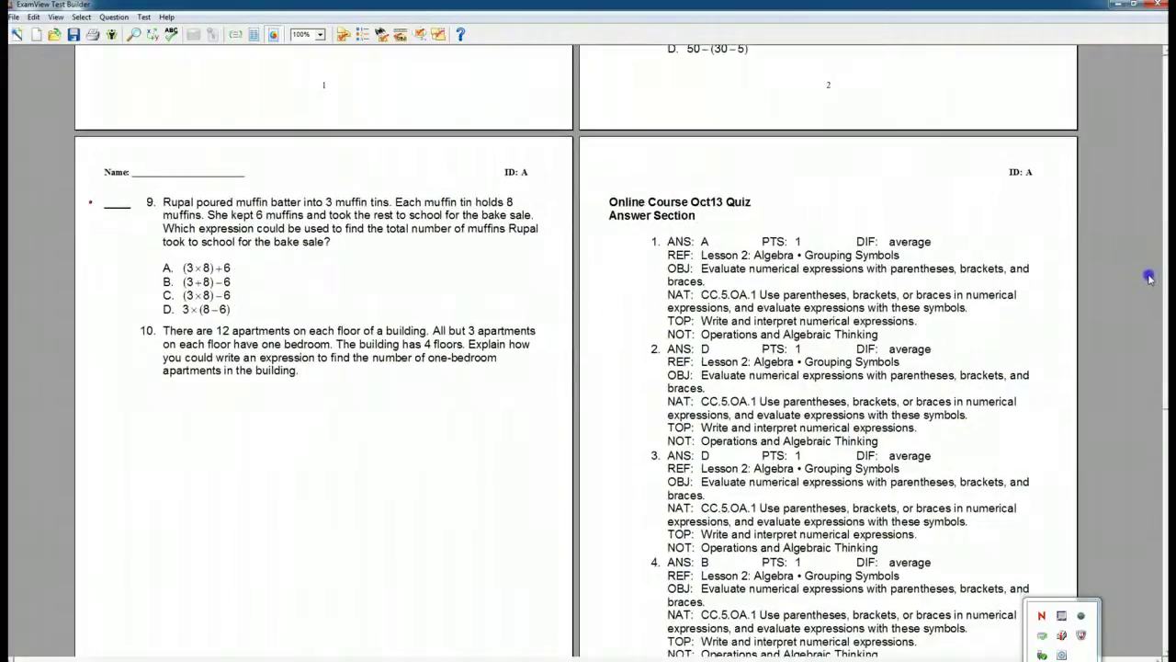
pyautogui.moveTo(1149, 276); pyautogui.dragTo(1151, 301)
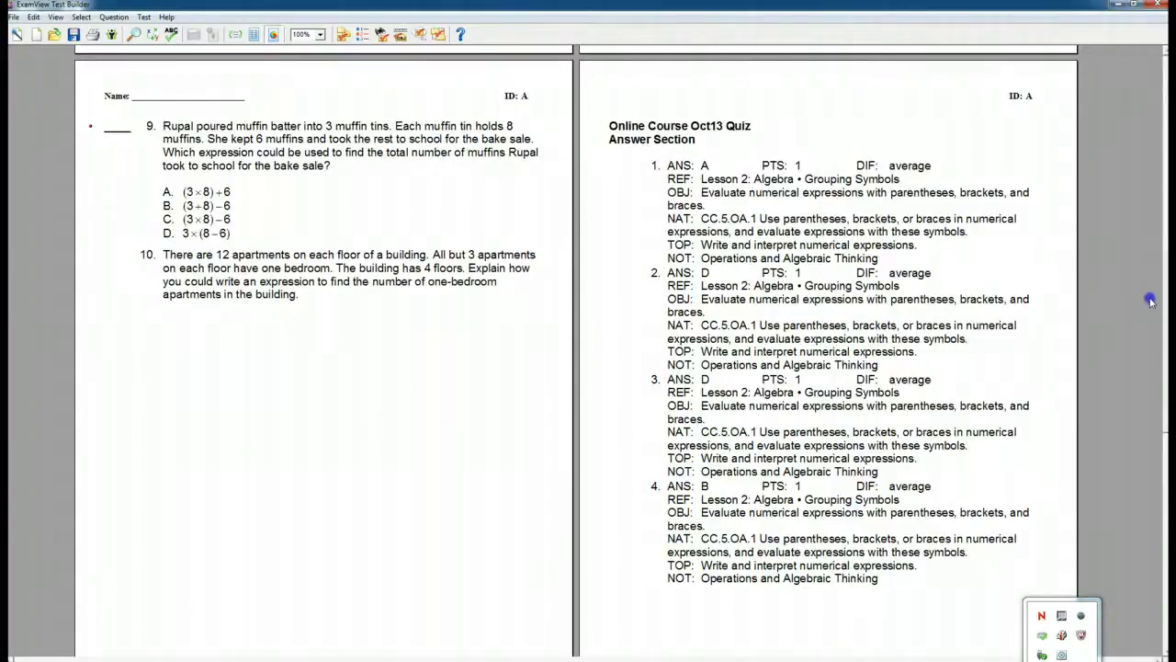
pyautogui.moveTo(1150, 301); pyautogui.dragTo(1149, 110)
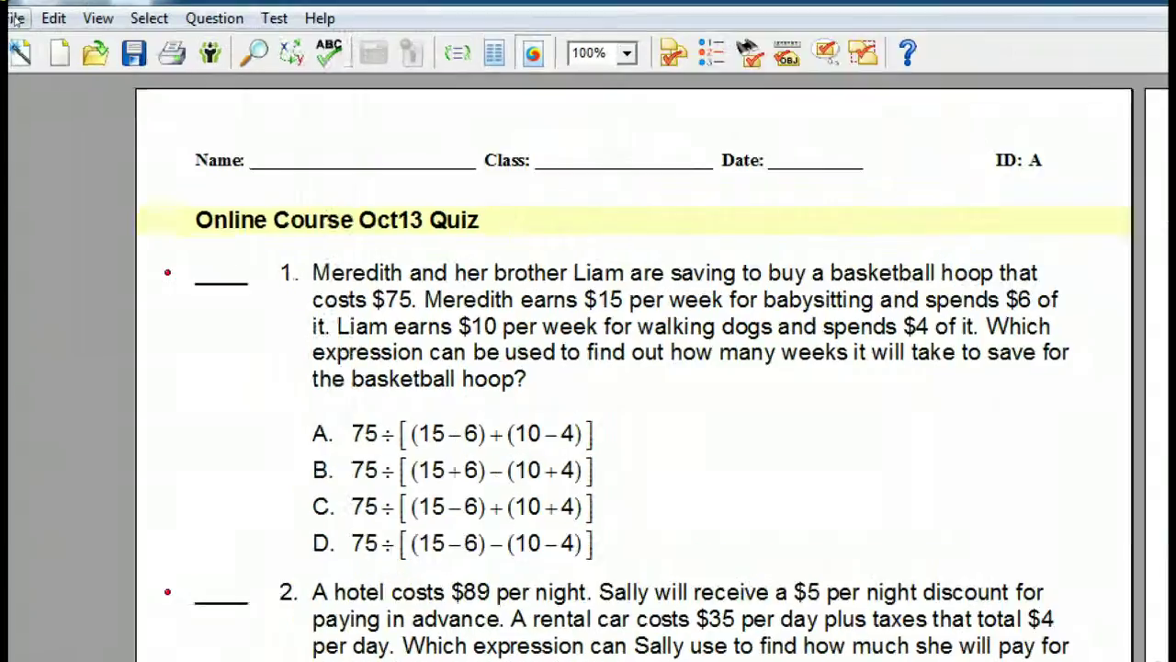
# Bring up the available export formats for the quiz
pyautogui.click(13, 16)
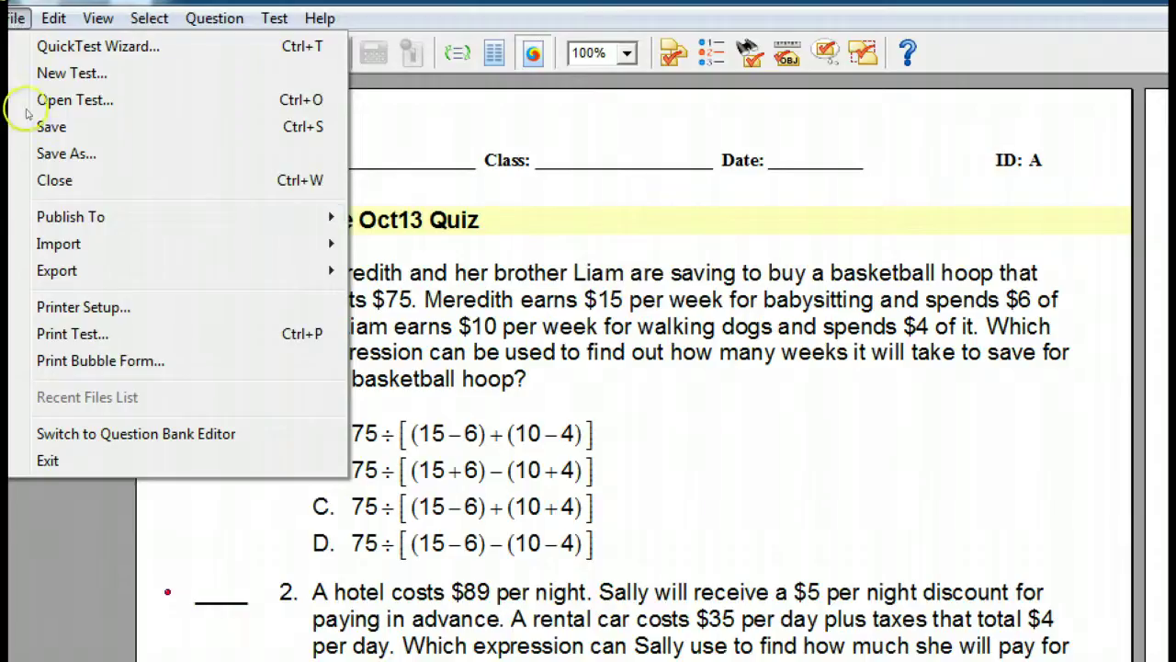
pyautogui.press('e')
pyautogui.press('Down')
pyautogui.press('Down')
pyautogui.press('Down')
pyautogui.press('Down')
pyautogui.press('Down')
pyautogui.press('Down')
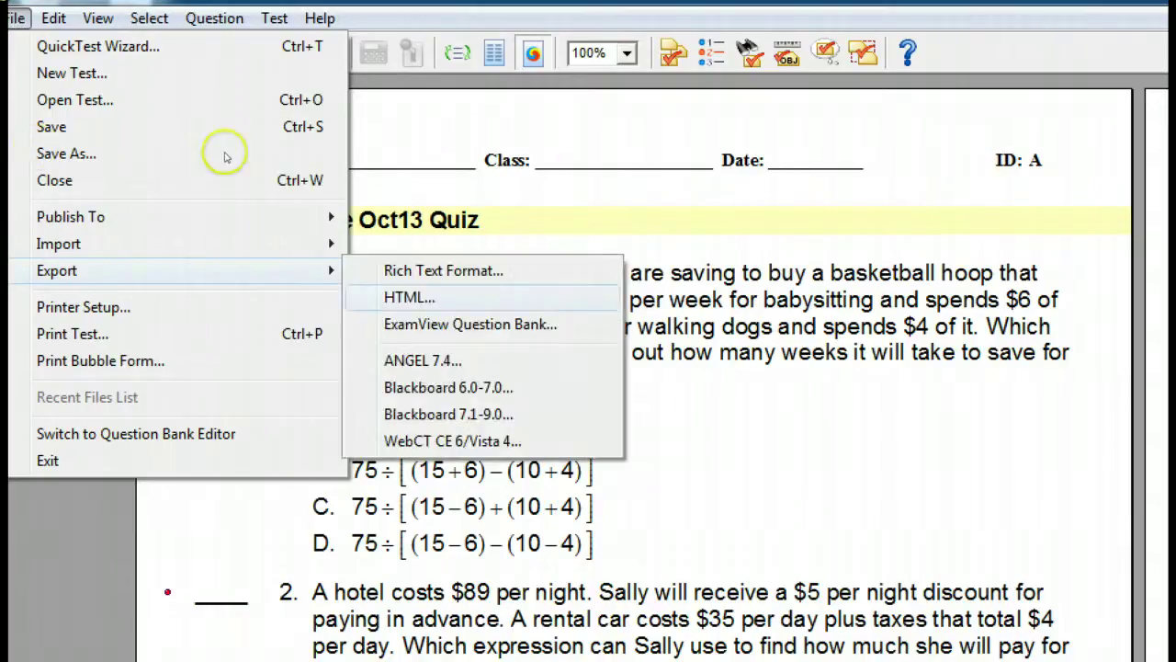